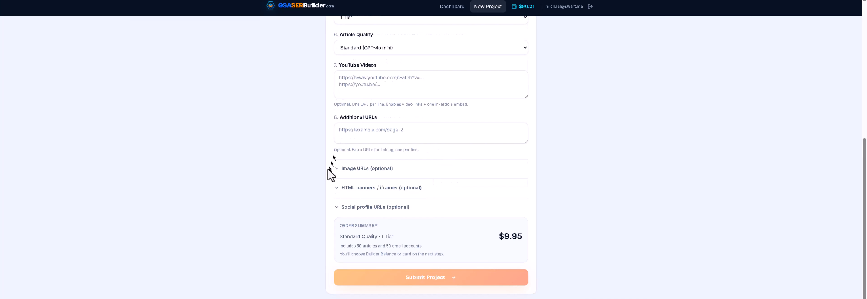
- Review the new SEO campaign project form, from the project name field through to the order summary and submission area
scroll(317, 127, "up", 7)
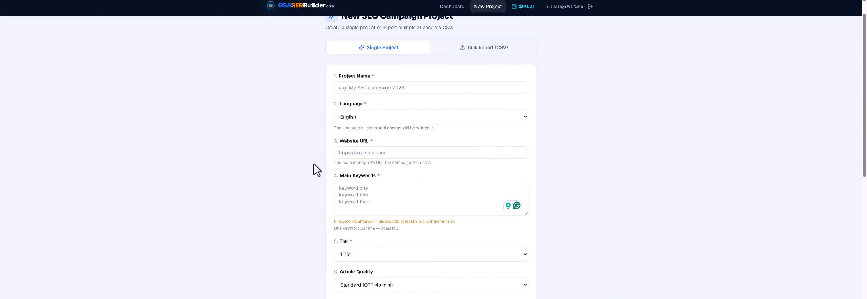
scroll(317, 166, "down", 7)
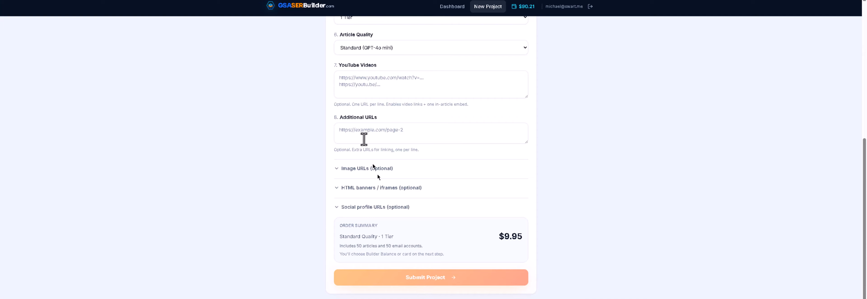
double_click(420, 279)
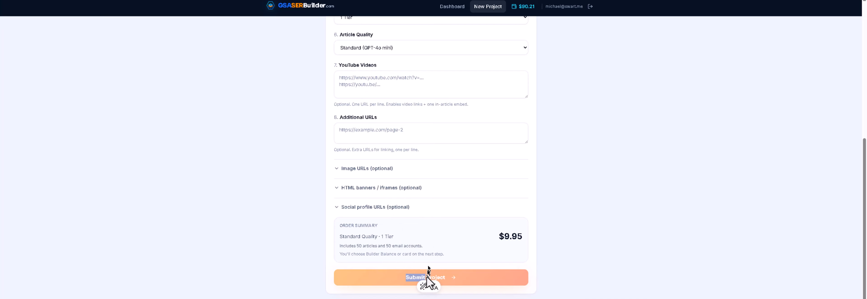
left_click(467, 282)
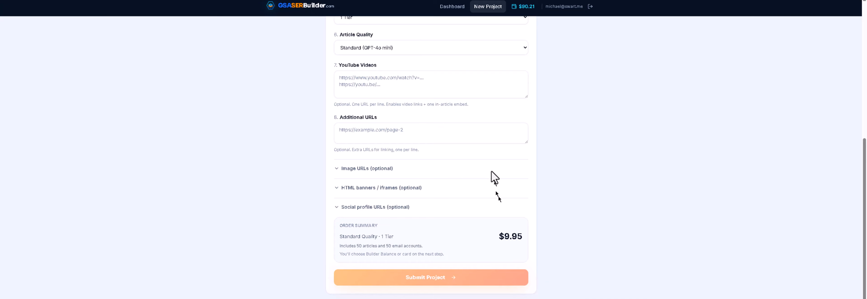
scroll(493, 177, "up", 7)
scroll(495, 177, "up", 1)
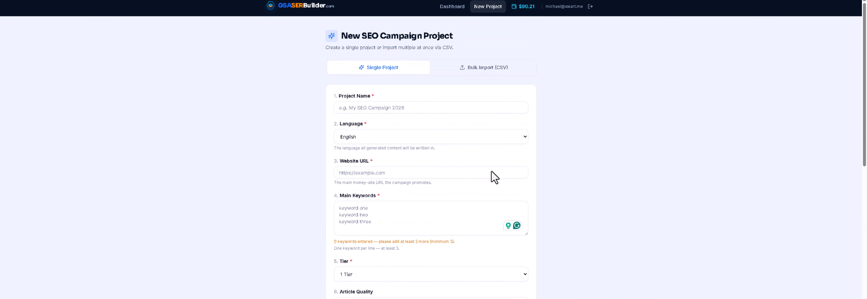
- Open the projects dashboard, expand the High-end VPS project and examine its target audience description
left_click(455, 7)
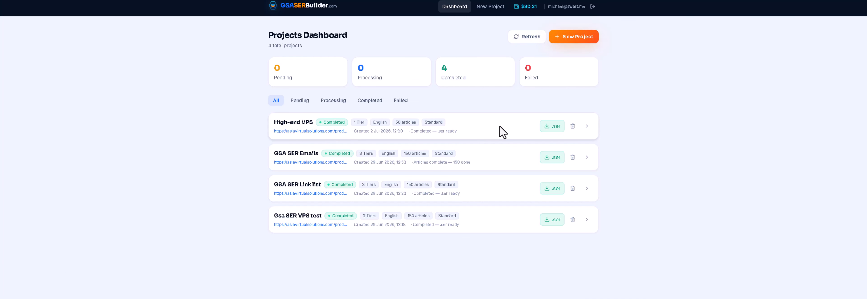
left_click(587, 126)
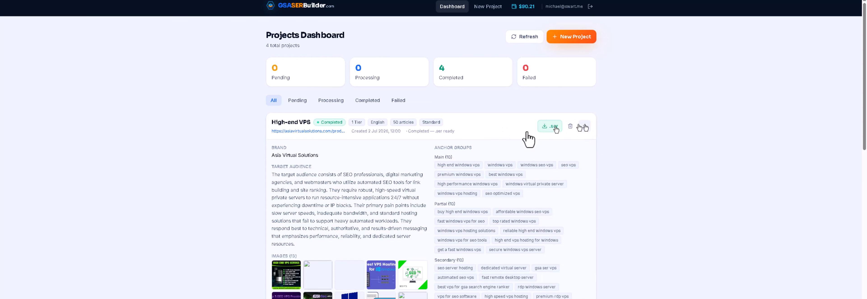
scroll(409, 155, "down", 2)
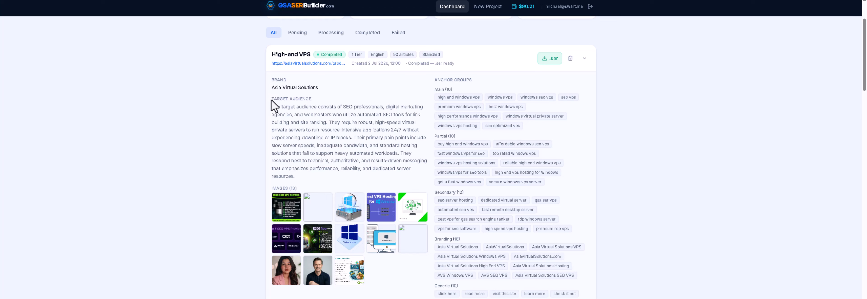
left_click_drag(274, 107, 380, 178)
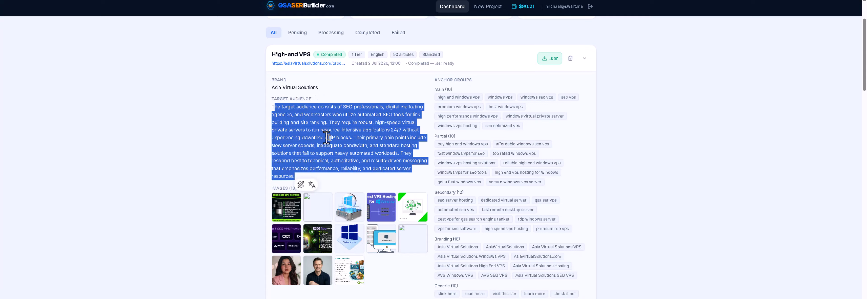
left_click(270, 107)
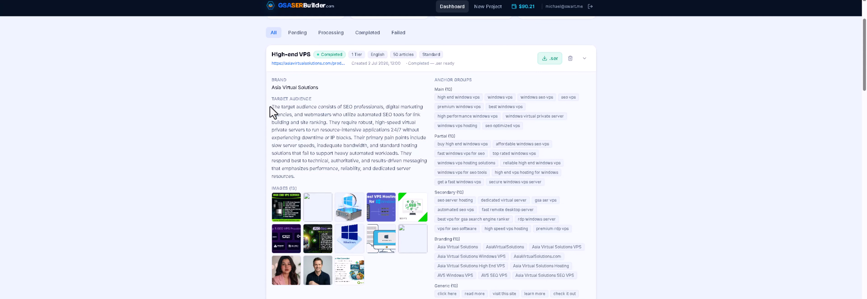
left_click_drag(270, 106, 297, 176)
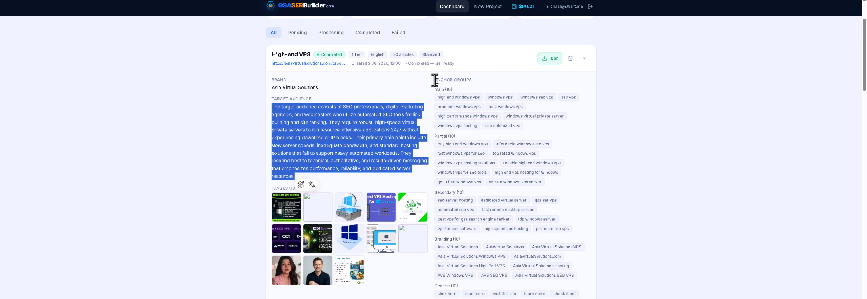
- Examine the High-end VPS project's anchor groups, from Main and Partial through Secondary, Branding, Generic and Domain
left_click_drag(434, 80, 498, 134)
scroll(492, 122, "down", 7)
scroll(498, 134, "up", 6)
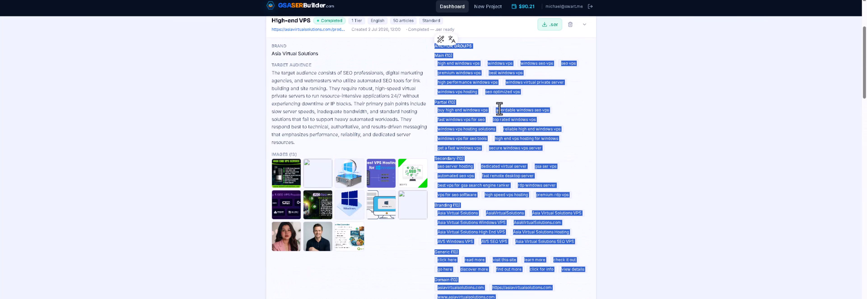
left_click(506, 104)
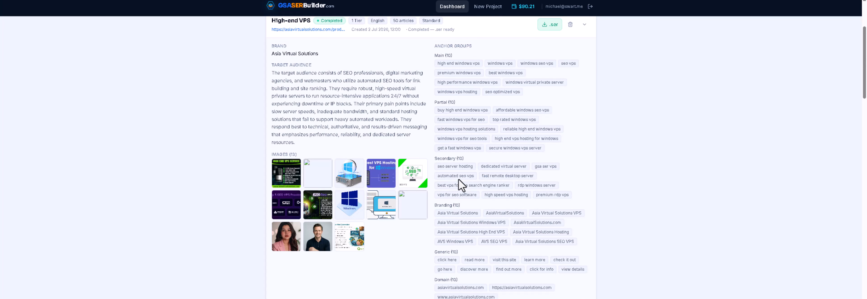
scroll(459, 179, "down", 1)
scroll(458, 101, "up", 1)
scroll(467, 159, "down", 2)
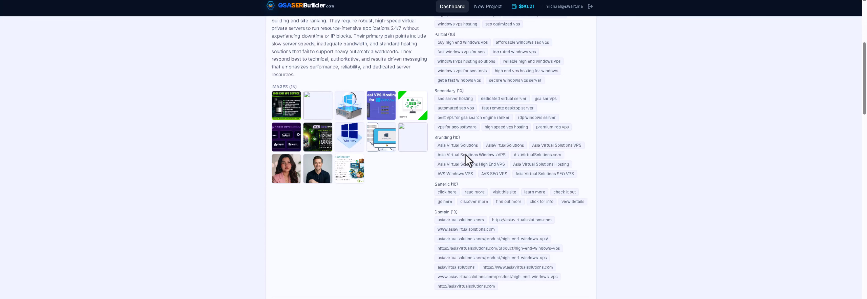
scroll(458, 137, "down", 3)
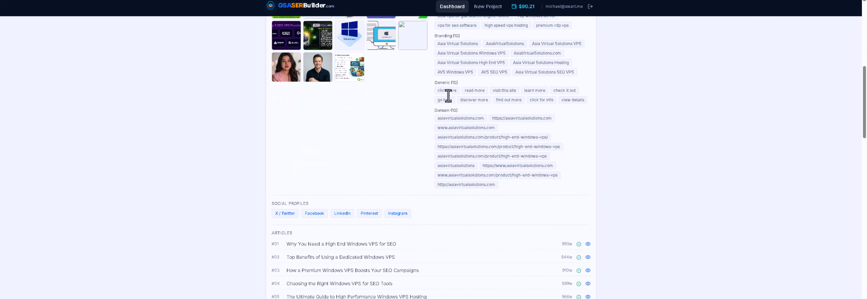
- Look through the High-end VPS project's social profiles and its full list of generated articles
scroll(246, 198, "down", 2)
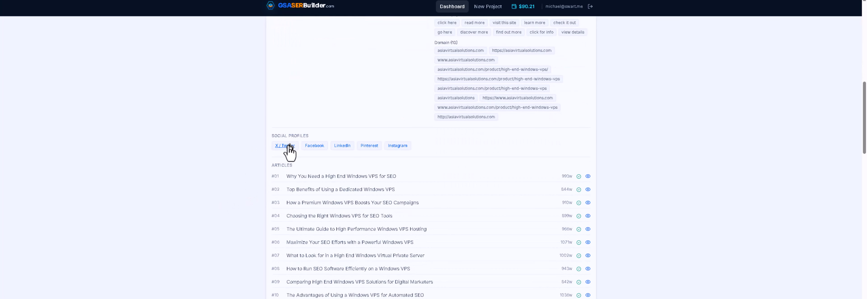
scroll(470, 167, "down", 2)
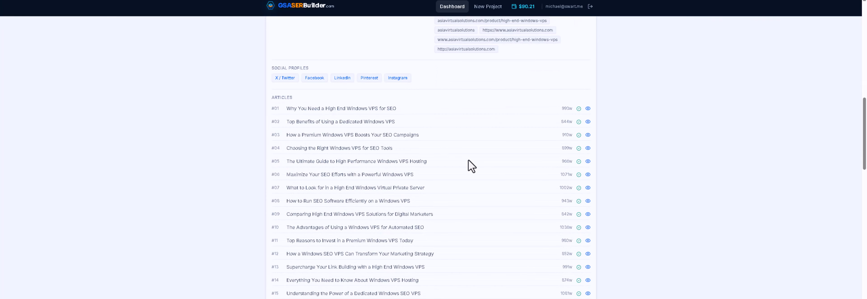
scroll(419, 210, "down", 10)
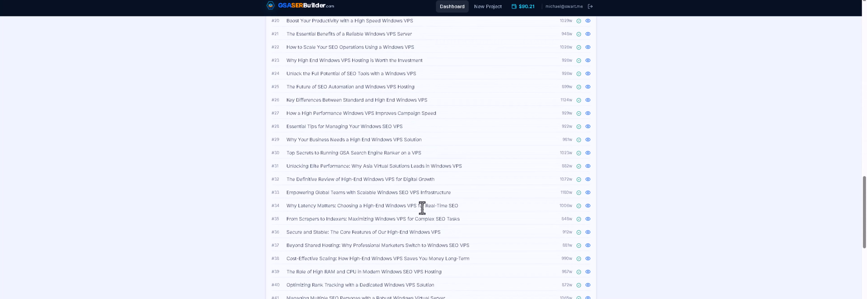
scroll(423, 207, "down", 6)
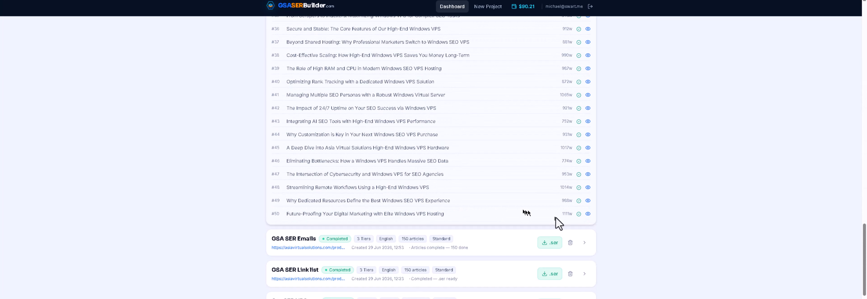
- Open article #50 of the High-end VPS project and examine its anchor text placeholders, images, conclusion and FAQ section
left_click(588, 214)
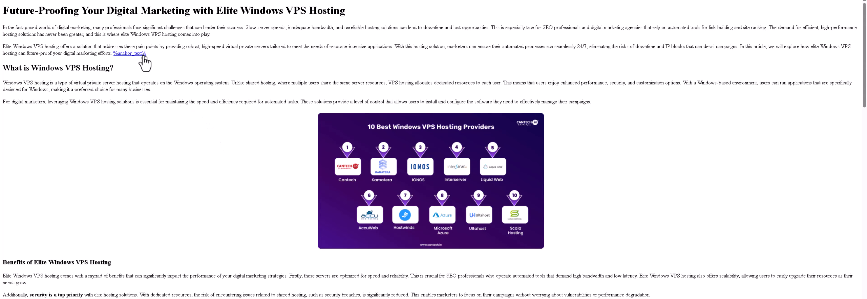
left_click_drag(152, 54, 111, 54)
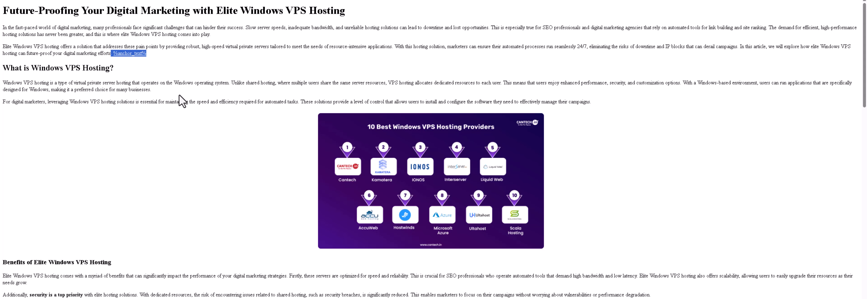
scroll(181, 100, "down", 5)
scroll(182, 100, "down", 5)
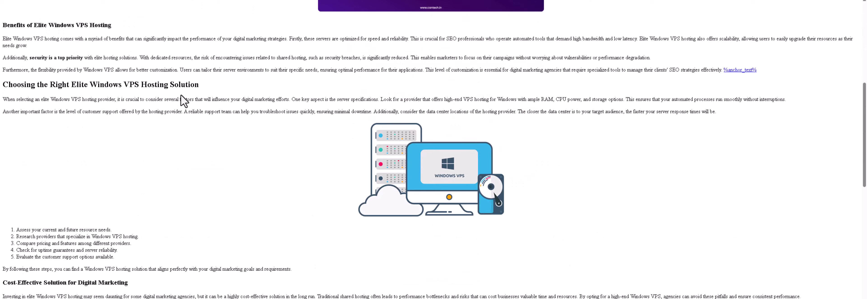
scroll(186, 100, "down", 2)
scroll(184, 94, "down", 2)
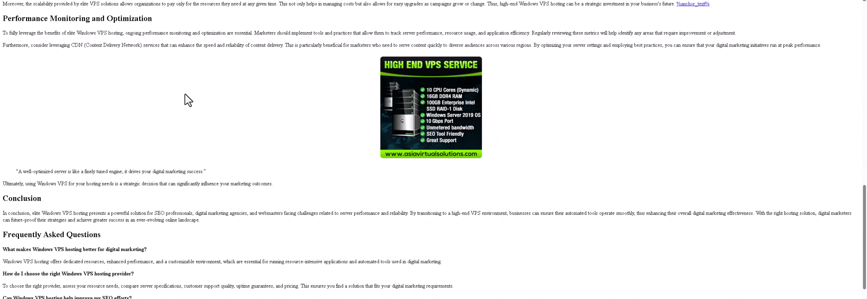
scroll(185, 93, "down", 2)
scroll(186, 91, "up", 5)
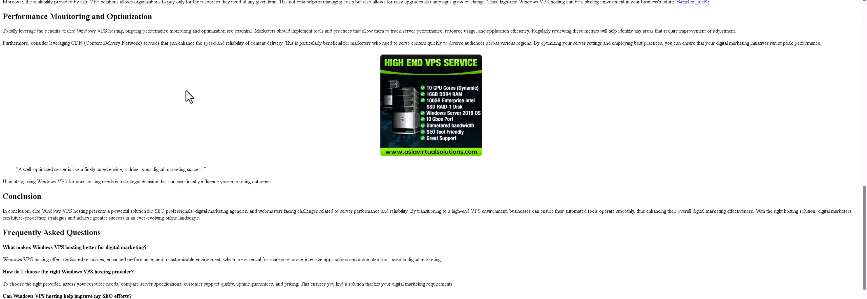
scroll(186, 91, "up", 12)
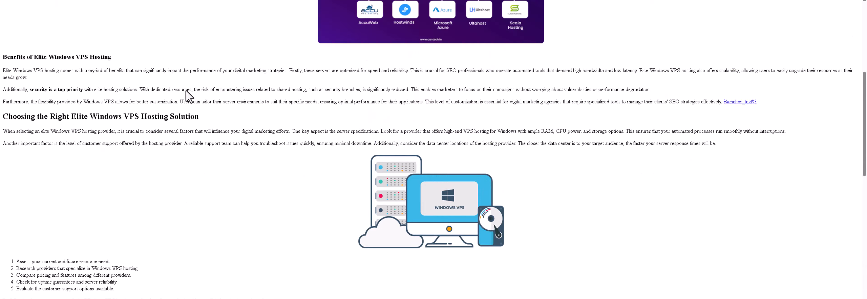
scroll(186, 90, "up", 2)
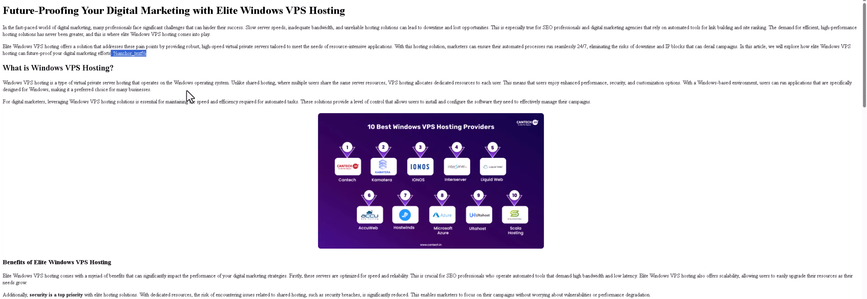
scroll(187, 90, "down", 8)
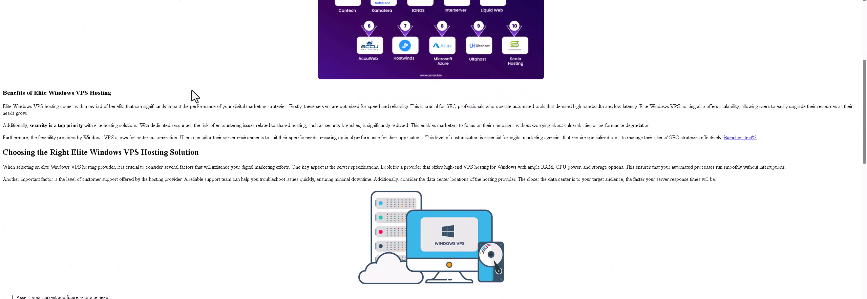
scroll(192, 90, "down", 9)
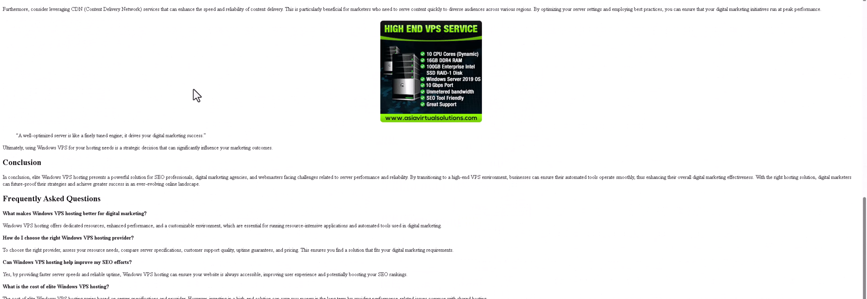
scroll(193, 89, "up", 17)
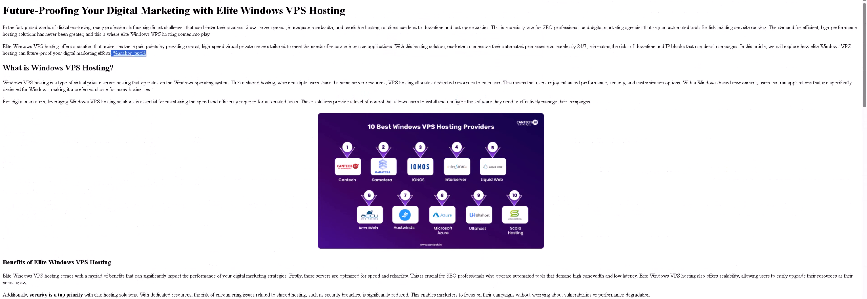
- Close the article preview and collapse the High-end VPS project's details on the dashboard
left_click(154, 1)
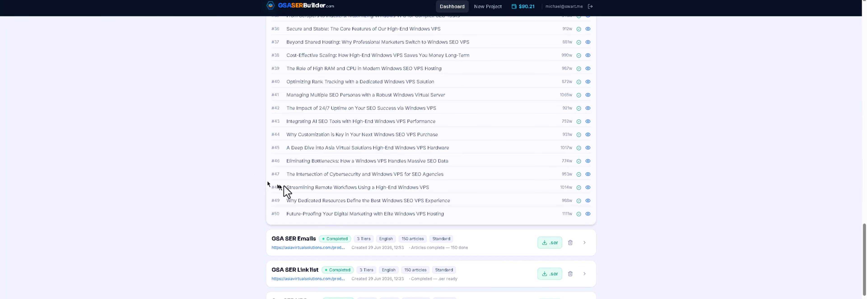
scroll(543, 131, "up", 13)
scroll(542, 131, "up", 10)
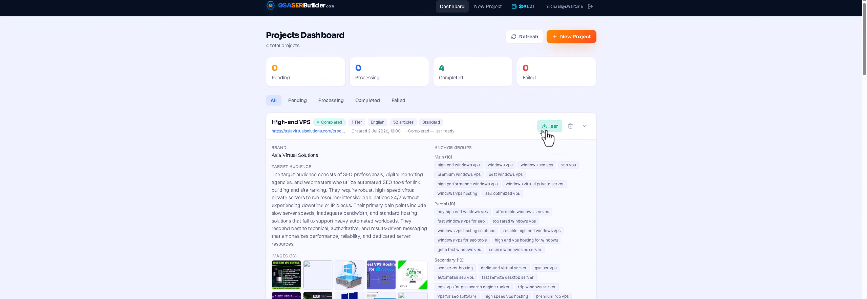
left_click(583, 128)
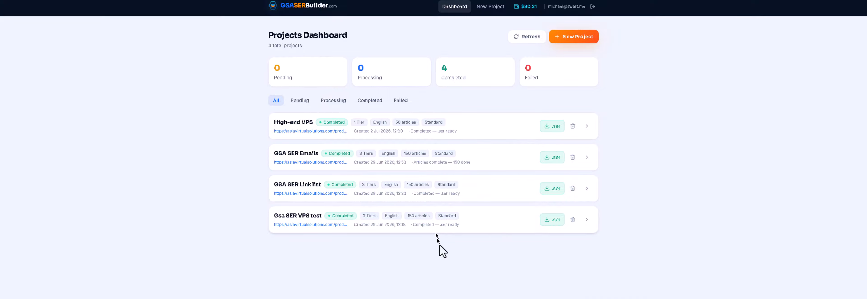
- Switch to Outlook, find the "Your GSA SER project is ready: High-end VPS" email in the personal inbox and open it in its own window
left_click(606, 298)
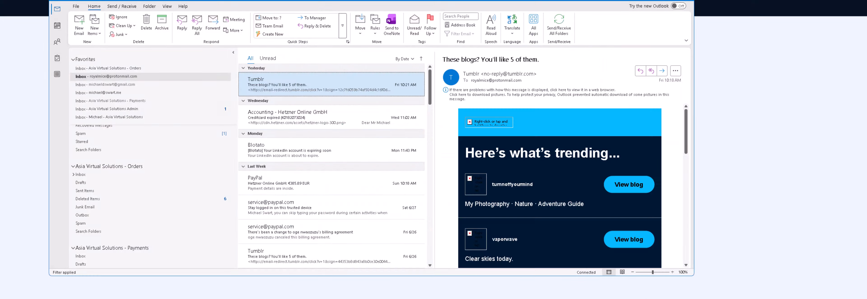
left_click(112, 93)
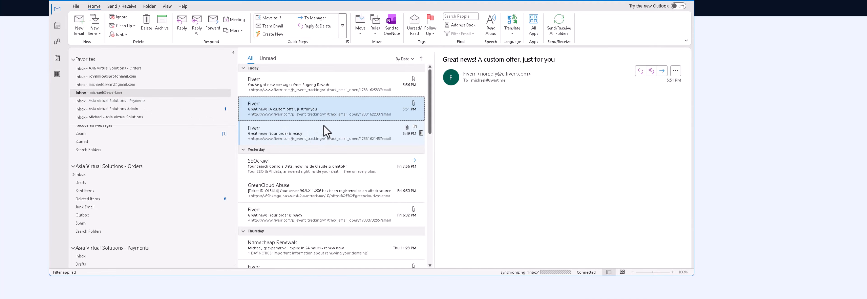
left_click(313, 196)
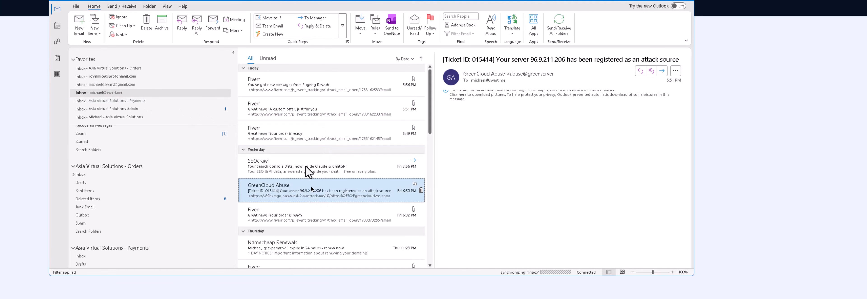
left_click(301, 111)
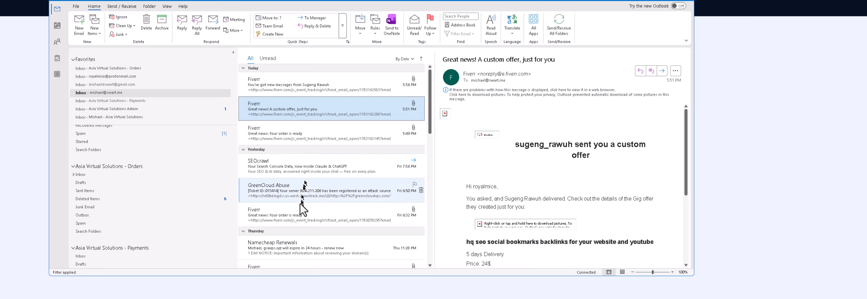
scroll(300, 224, "down", 3)
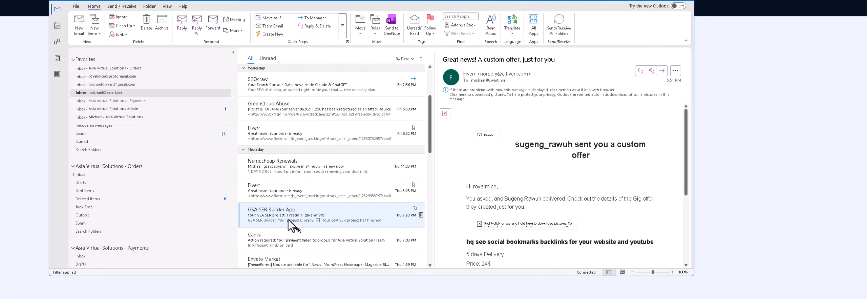
left_click(288, 219)
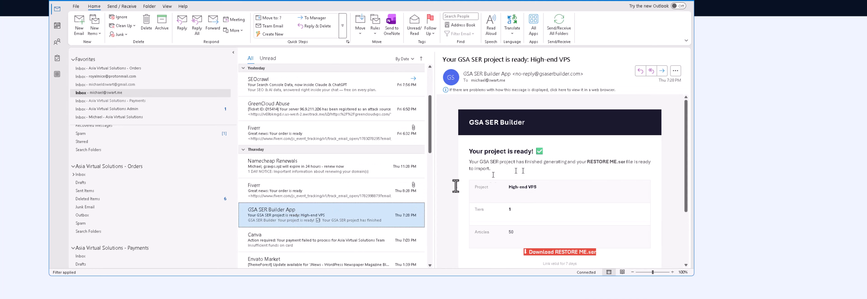
double_click(354, 211)
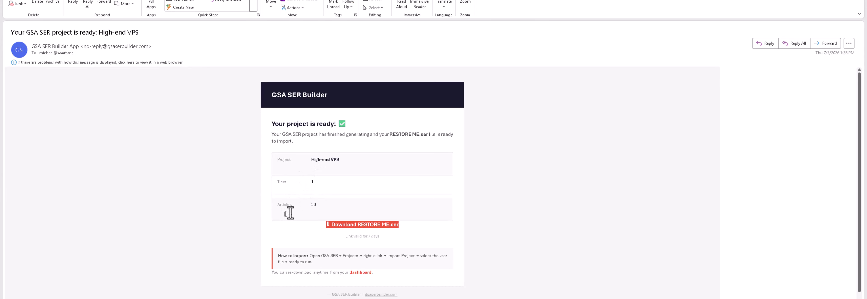
- Download the RESTORE ME.ser file from the email and save it in Downloads as High-end VPS - RESTORE ME
scroll(252, 236, "down", 1)
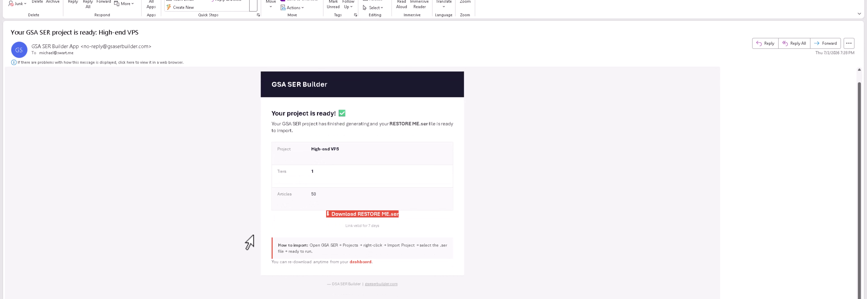
left_click(358, 217)
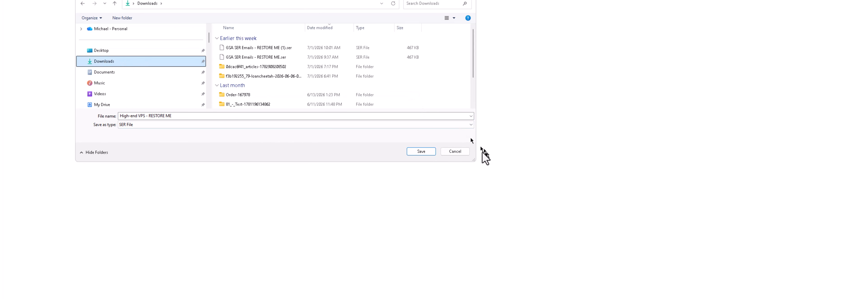
left_click(421, 151)
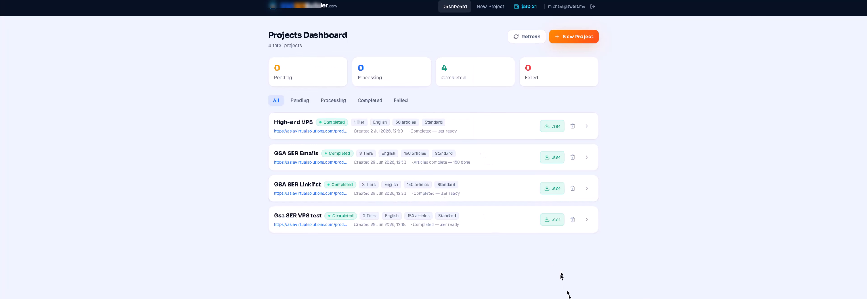
- Switch to GSA Search Engine Ranker and restore the project backup High-end VPS - RESTORE ME.ser from the Downloads folder
mouse_move(568, 297)
left_click(576, 278)
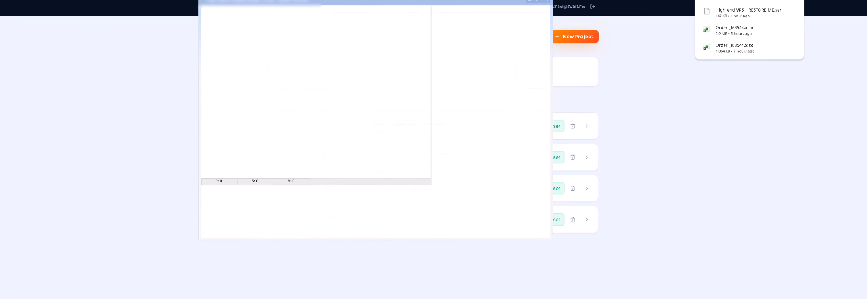
right_click(286, 45)
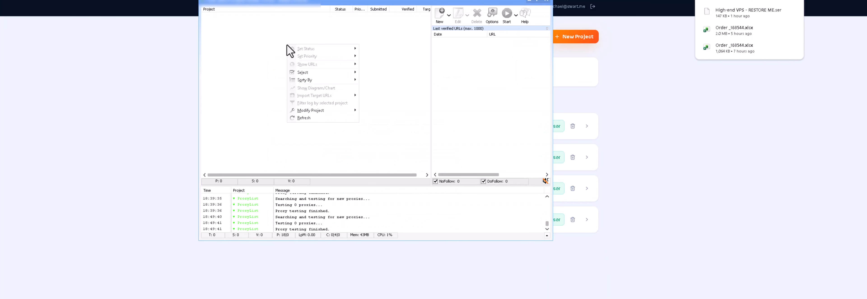
mouse_move(329, 111)
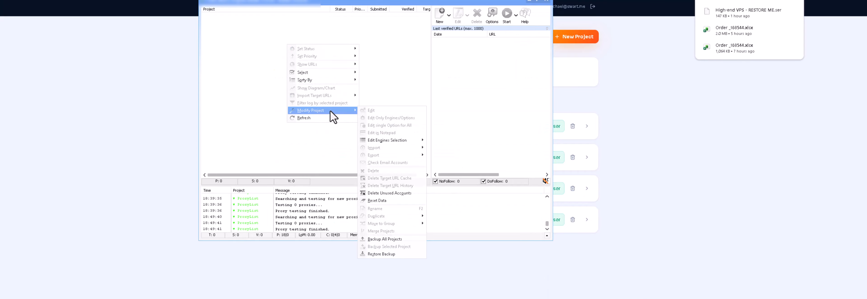
left_click(381, 255)
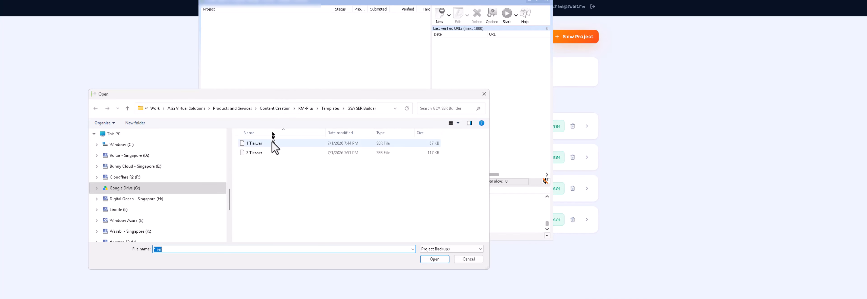
scroll(116, 187, "up", 5)
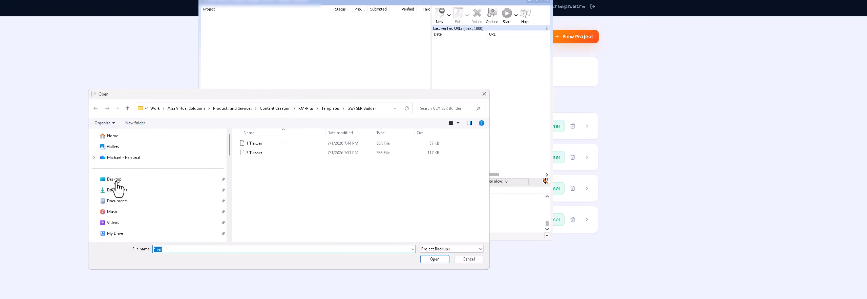
left_click(116, 190)
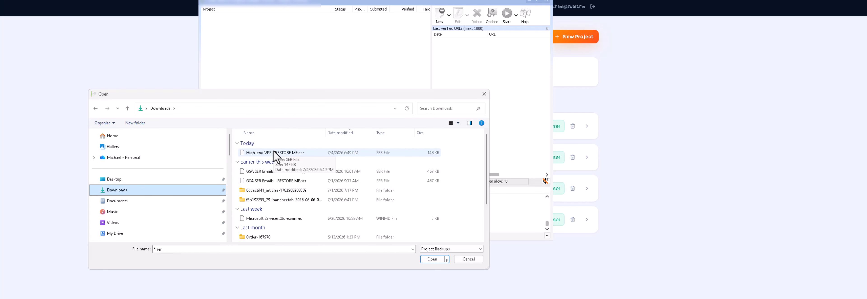
double_click(274, 153)
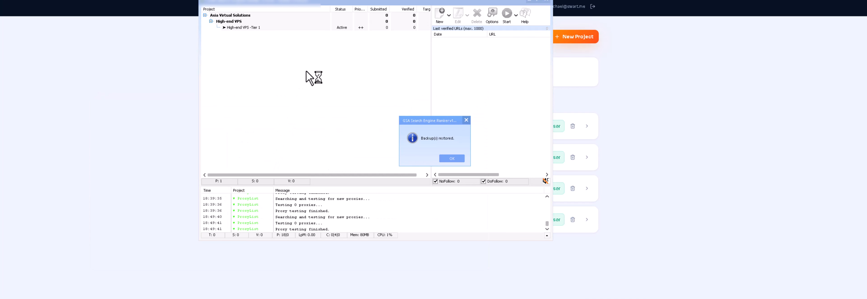
left_click(447, 159)
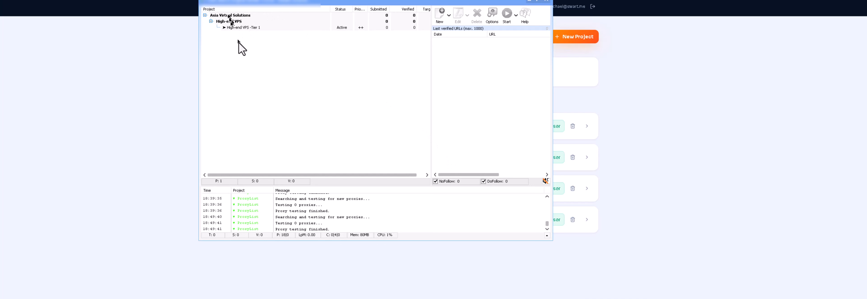
- Open the restored High-end VPS Tier 1 project and examine its URL, keywords, anchor text percentages and social profile URLs
right_click(249, 27)
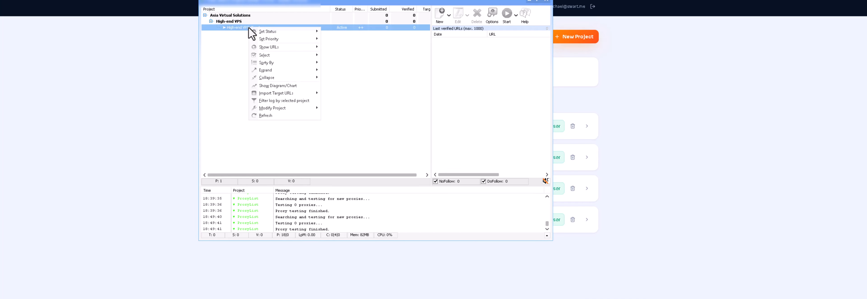
left_click(247, 27)
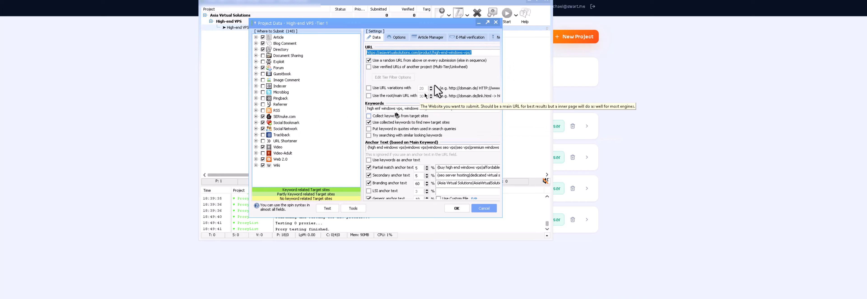
scroll(413, 154, "down", 2)
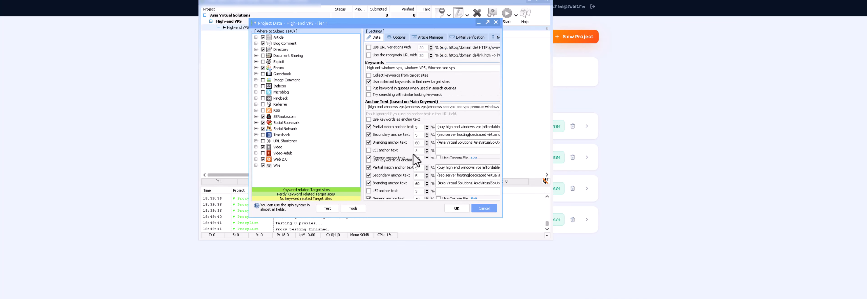
scroll(398, 158, "down", 4)
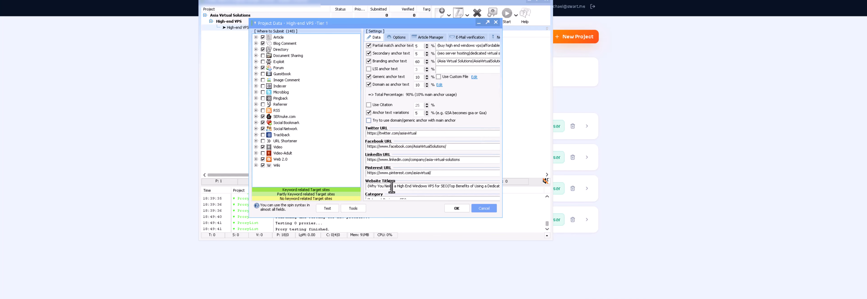
scroll(409, 171, "up", 6)
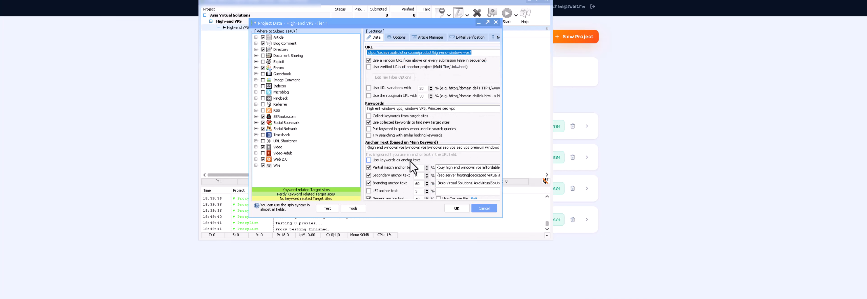
- Look through the Tier 1 project's submission, search engine, scheduled posting and filter options, and enlarge the project window
left_click(396, 38)
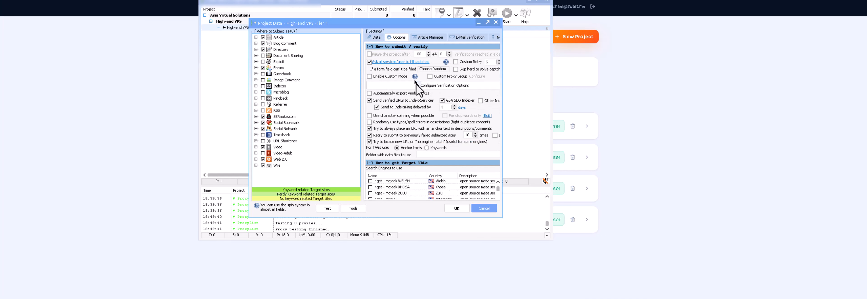
scroll(423, 120, "down", 10)
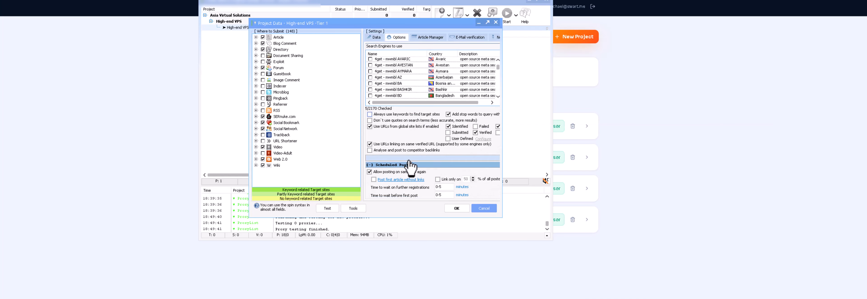
scroll(409, 162, "down", 10)
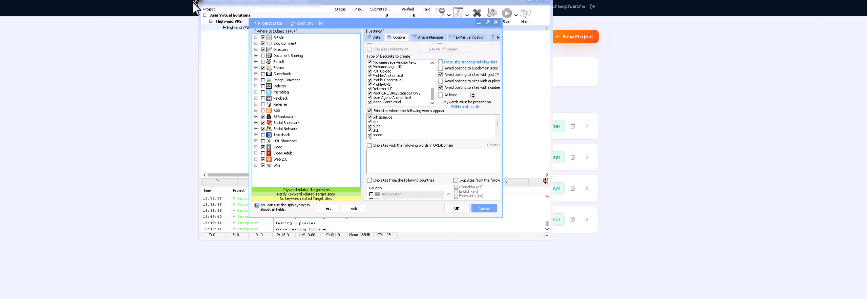
left_click_drag(249, 19, 169, 0)
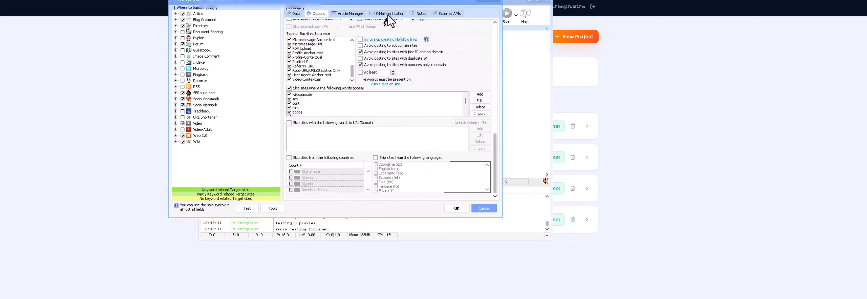
- Show the project's article list and preview the article "The Ultimate Guide to High Performance Windows VPS Hosting"
left_click(347, 16)
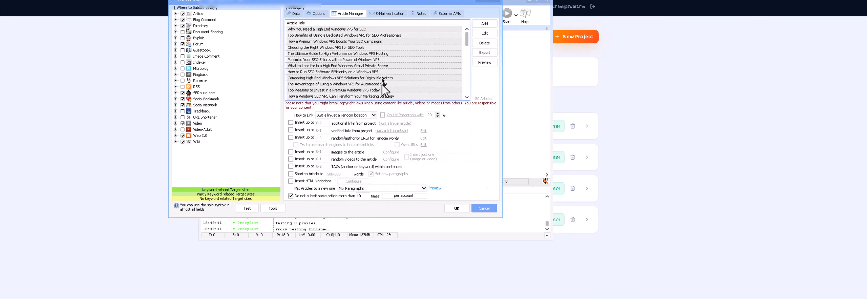
left_click(367, 90)
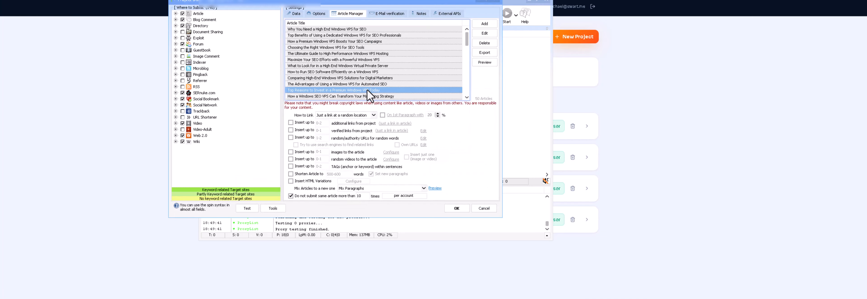
left_click(401, 53)
left_click(485, 62)
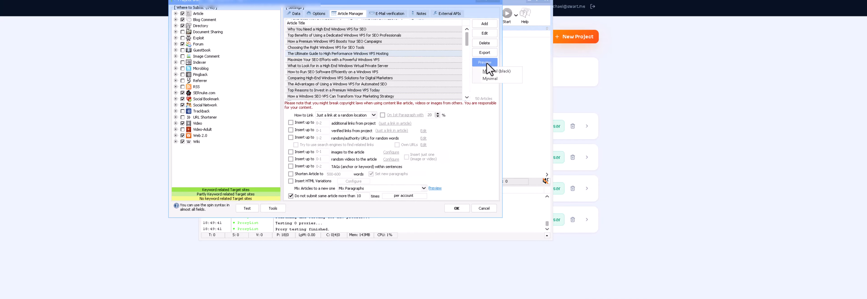
left_click(495, 71)
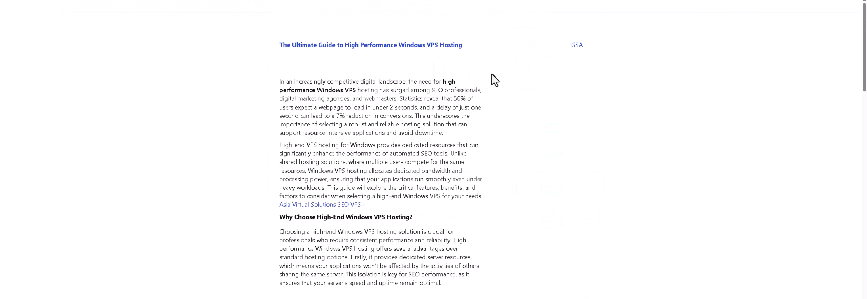
- Examine the previewed article's inserted links, images and section headings through to its conclusion, and return to its beginning
scroll(387, 114, "down", 10)
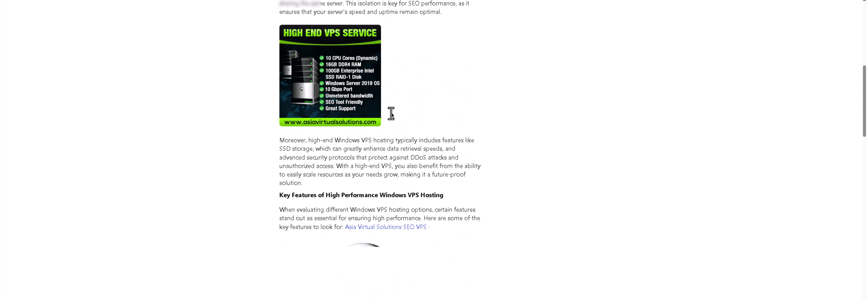
scroll(391, 114, "down", 15)
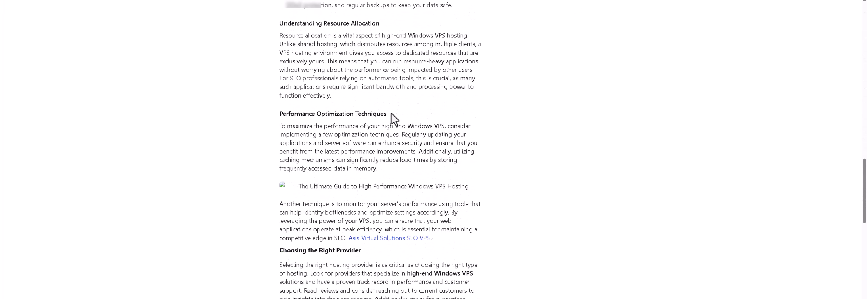
scroll(391, 113, "down", 6)
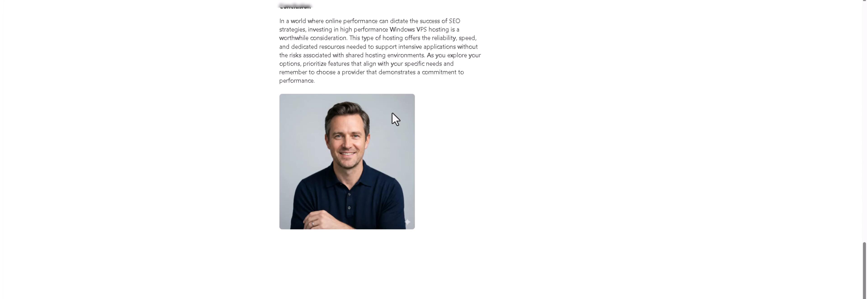
scroll(393, 114, "up", 20)
scroll(393, 113, "up", 1)
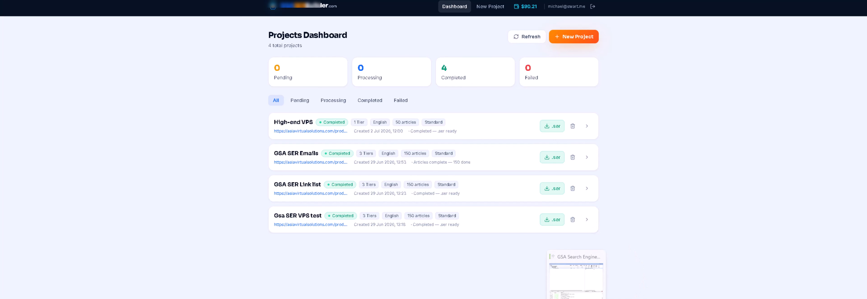
- Switch back to GSA Search Engine Ranker, examine the High-end VPS Tier 1 project's email verification accounts and close the project without saving
left_click(575, 298)
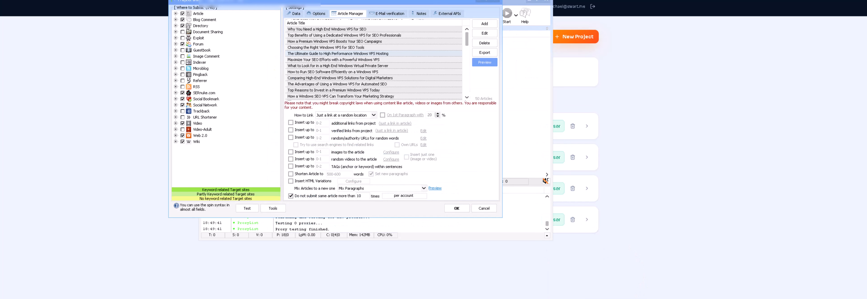
left_click(387, 14)
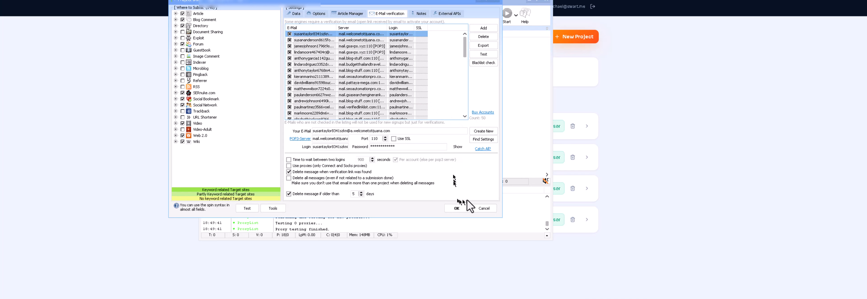
left_click(484, 208)
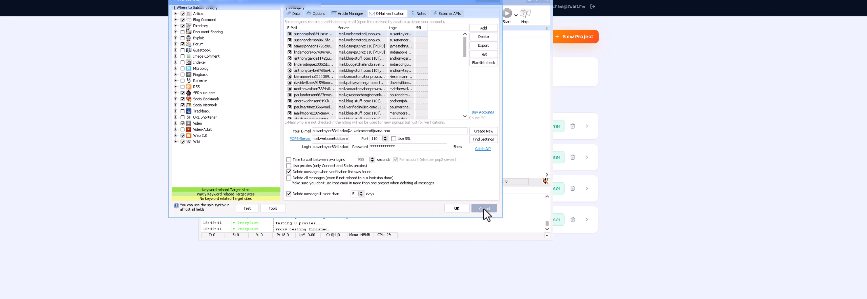
left_click(484, 208)
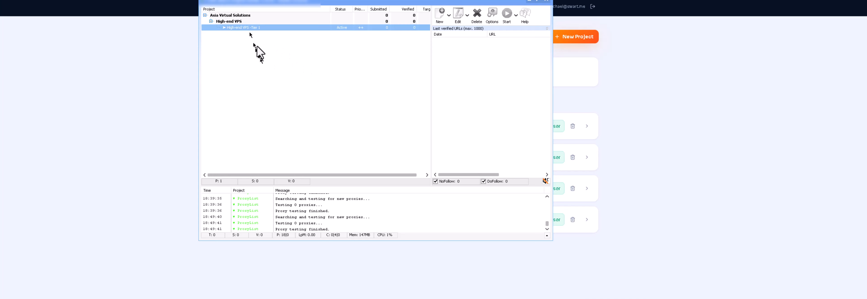
- Restore the project backup "GSA SER Emails - RESTORE ME (1).ser" from the Downloads folder
right_click(299, 65)
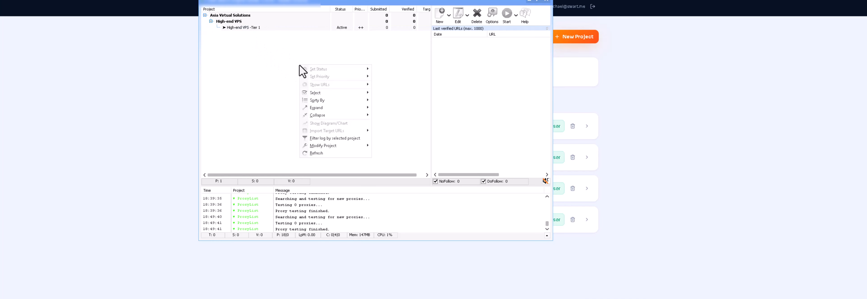
mouse_move(340, 146)
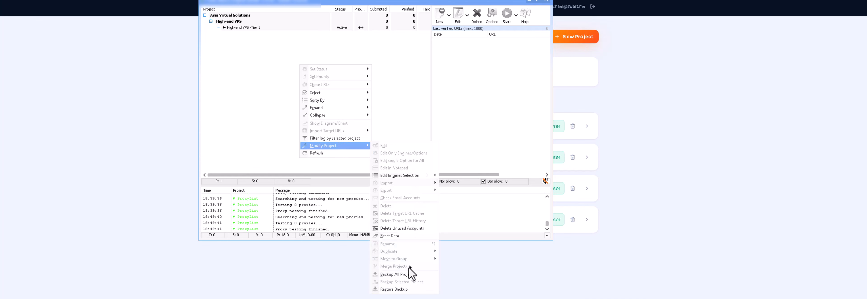
left_click(401, 291)
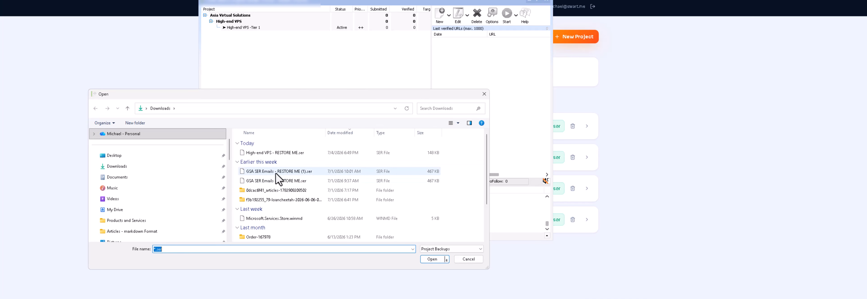
double_click(278, 171)
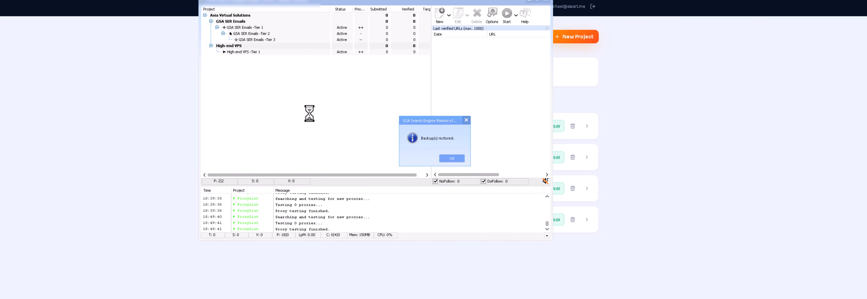
left_click(443, 157)
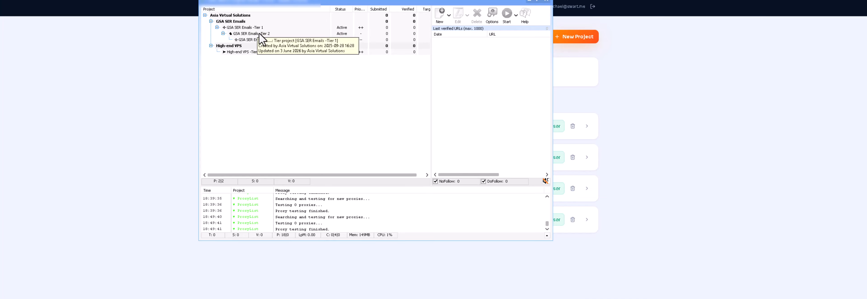
- Review the GSA SER Emails Tier 3 project's data, options, articles and email accounts, close it without saving and return to the GSA SER Builder dashboard
left_click(264, 40)
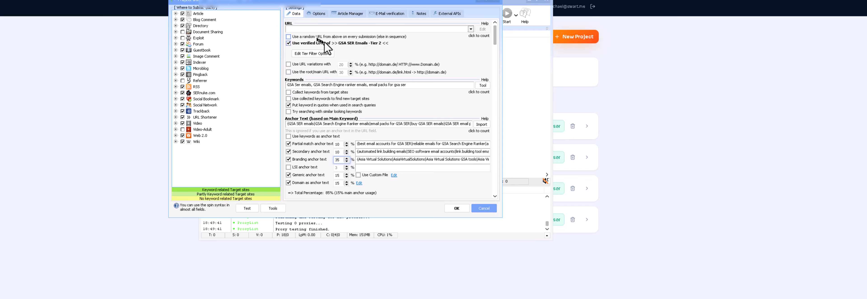
left_click(316, 14)
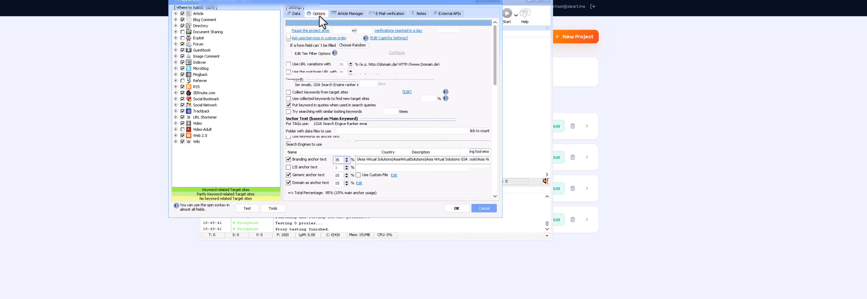
left_click(349, 15)
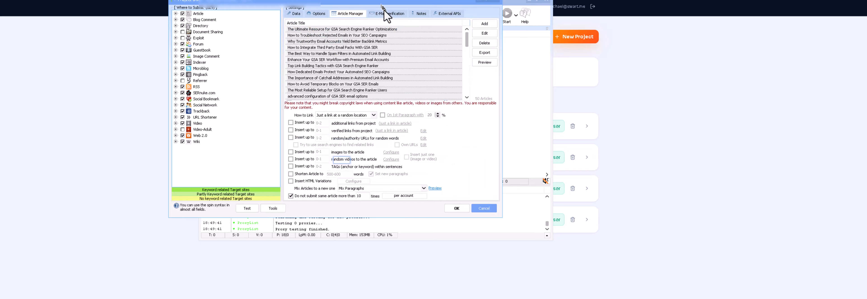
left_click(389, 14)
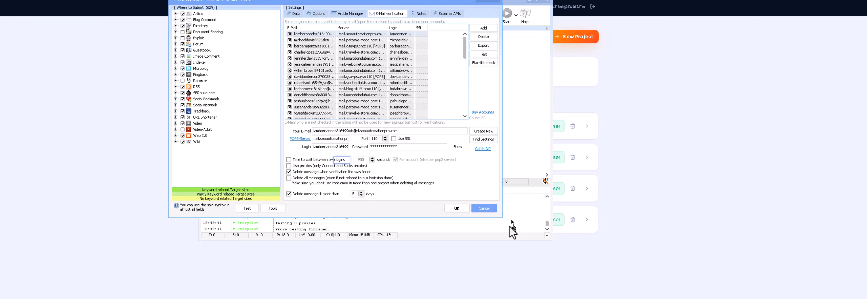
left_click(486, 207)
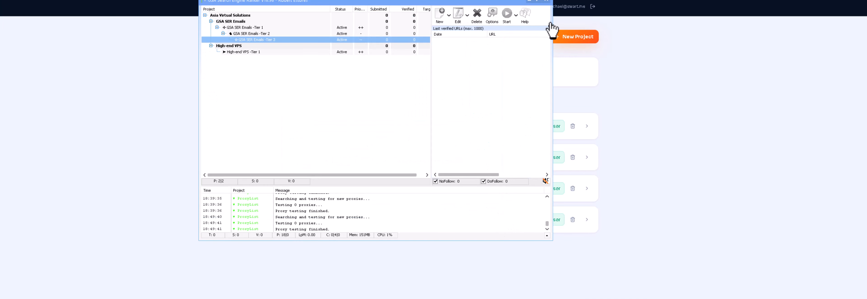
left_click(147, 4)
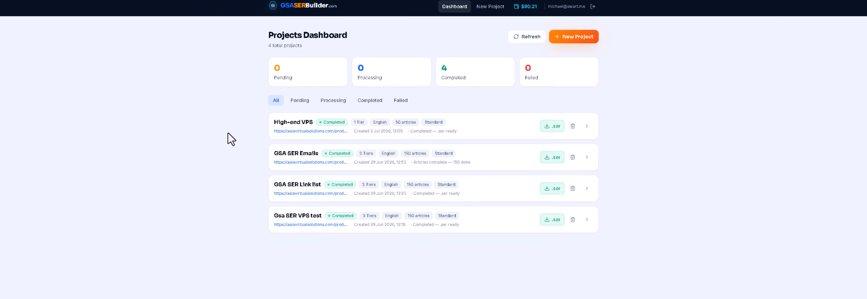